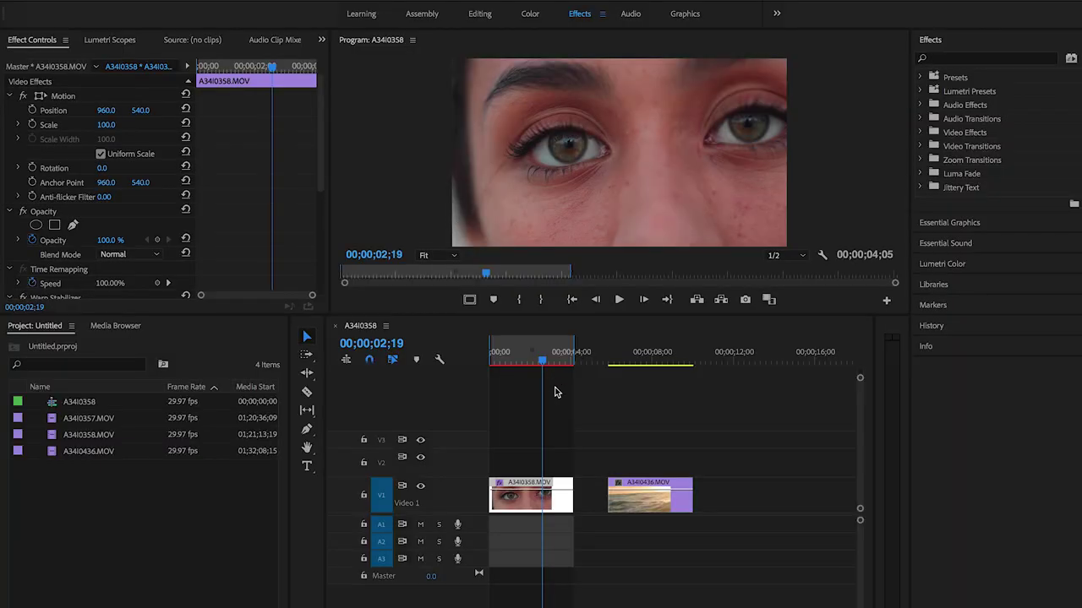
- Move A34I0436.MOV from V1 onto V2 at 00;00, stacked above A34I0358.MOV
left_click(543, 363)
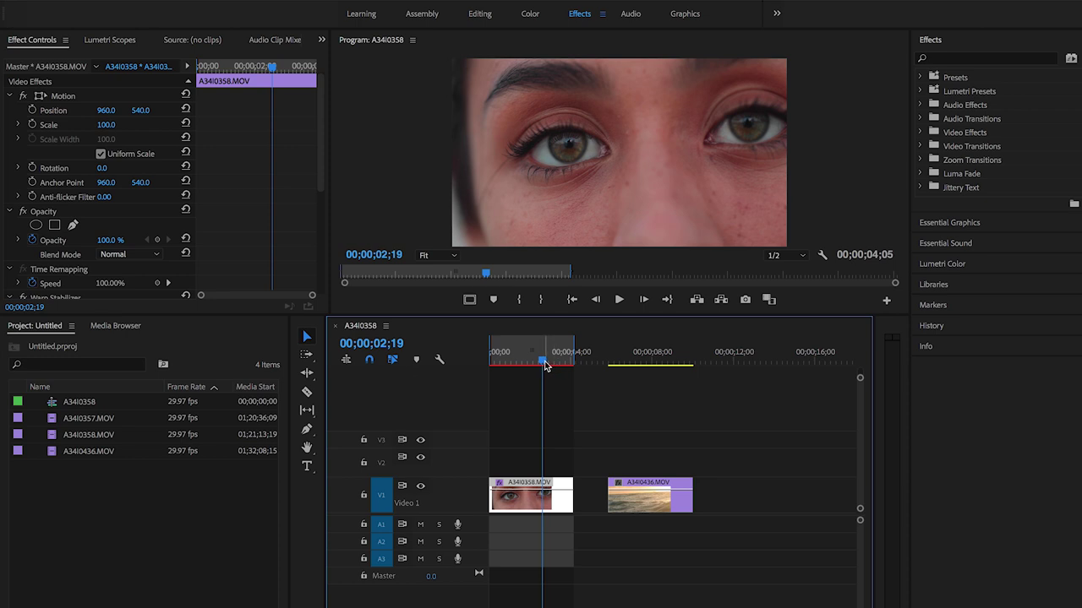
left_click_drag(546, 363, 497, 370)
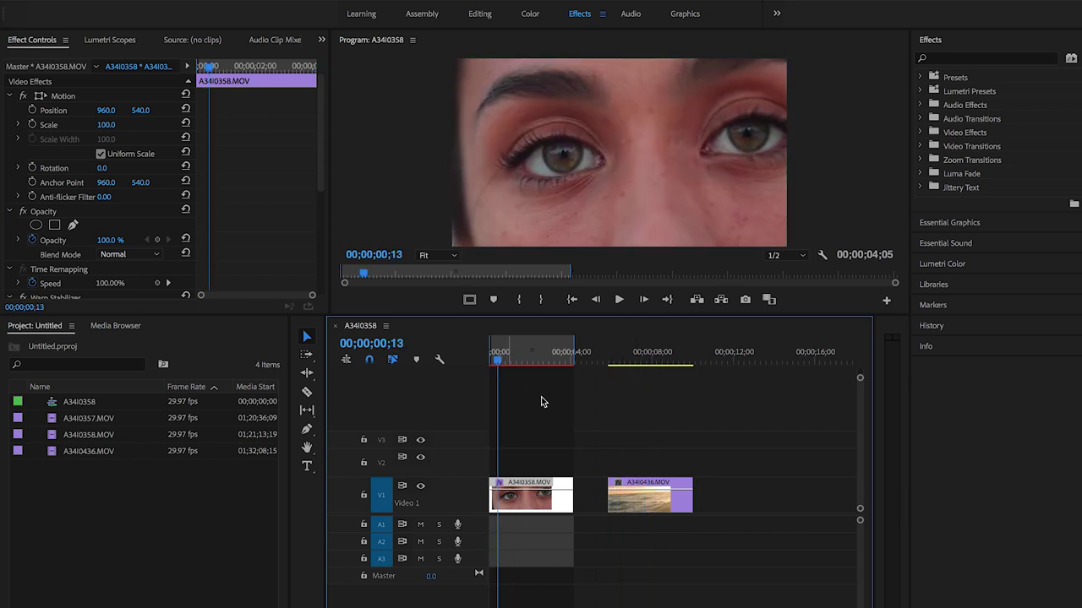
left_click(633, 482)
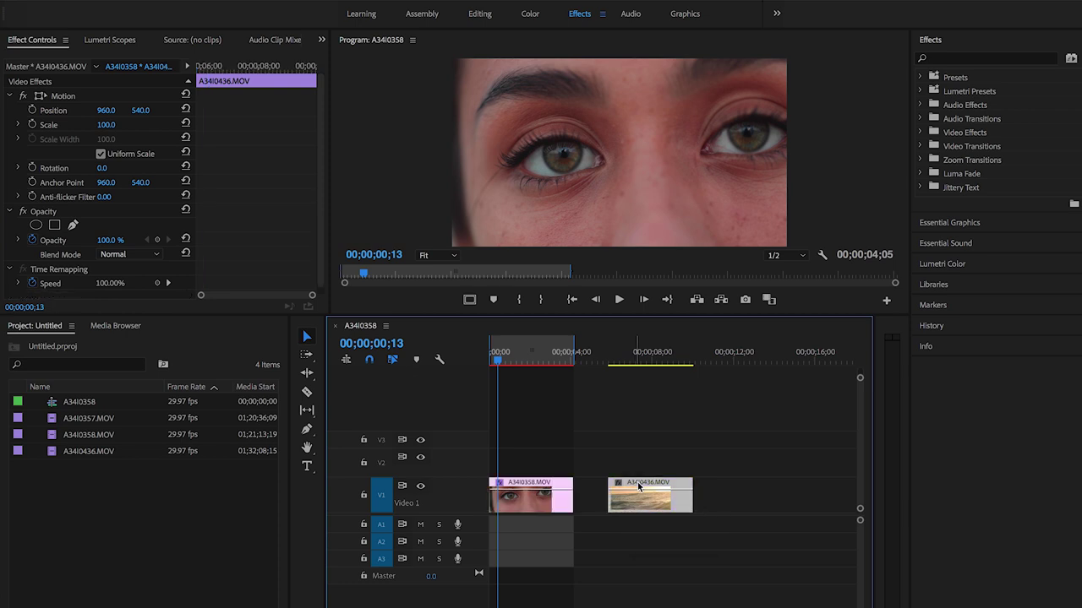
left_click_drag(657, 482, 542, 463)
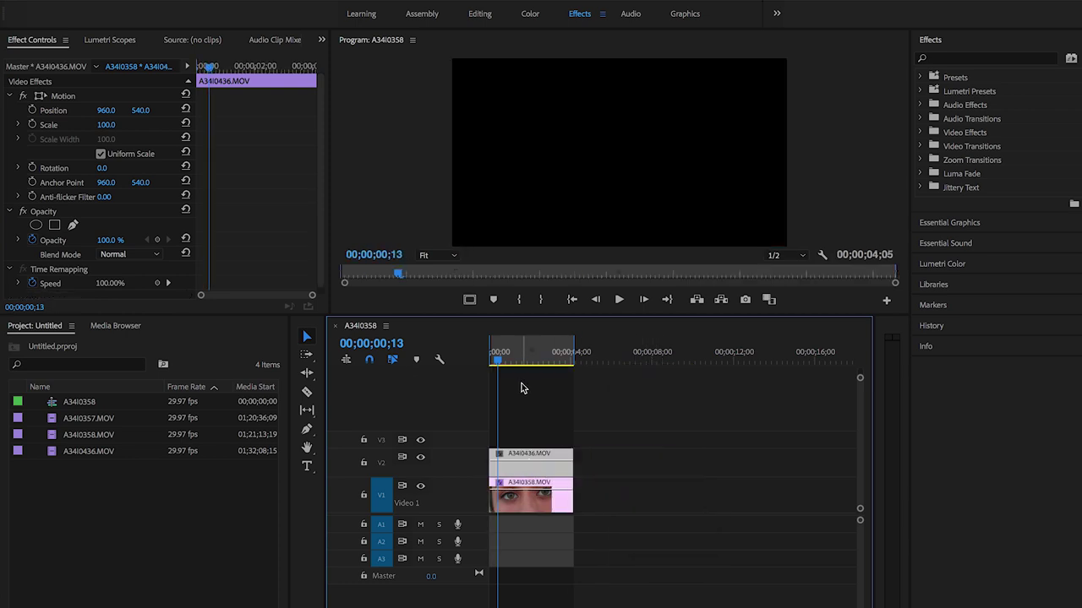
left_click(500, 361)
left_click_drag(497, 360, 522, 365)
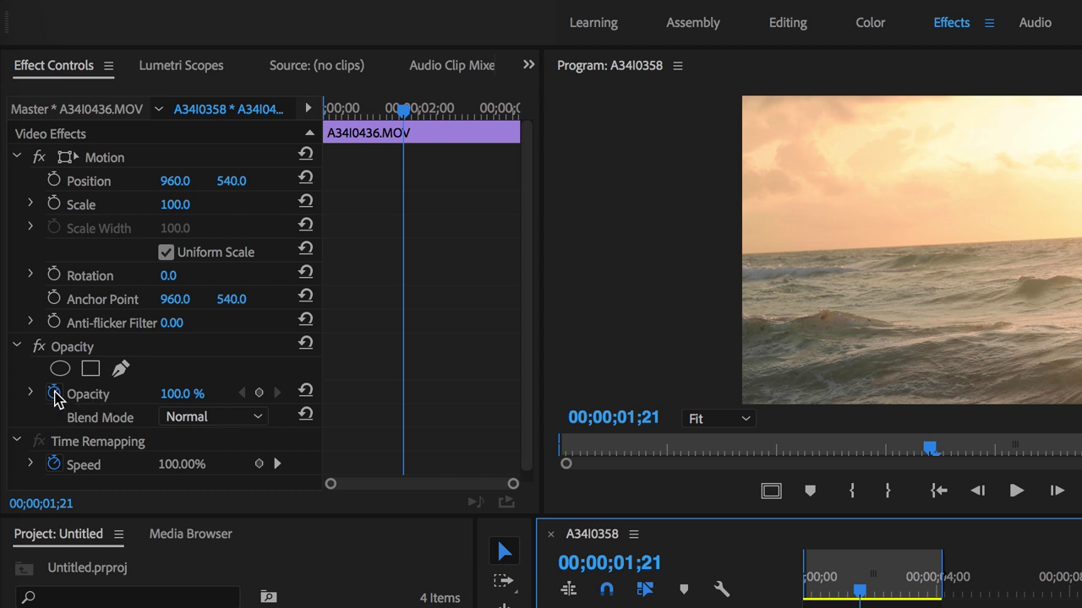
- Turn off Opacity keyframing and set the ocean clip's opacity to 0%
left_click(54, 395)
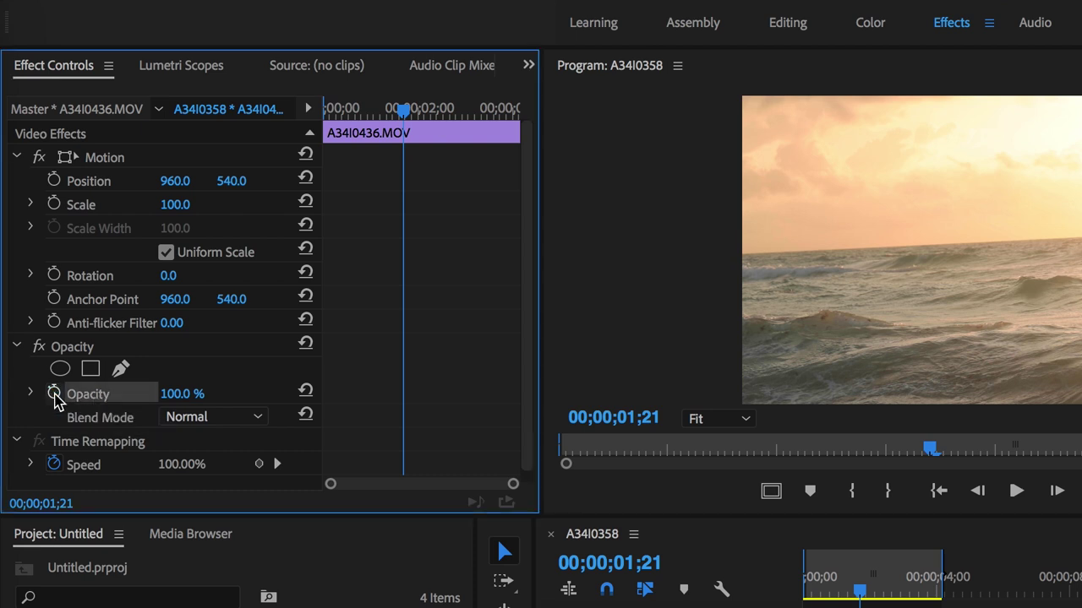
left_click(179, 394)
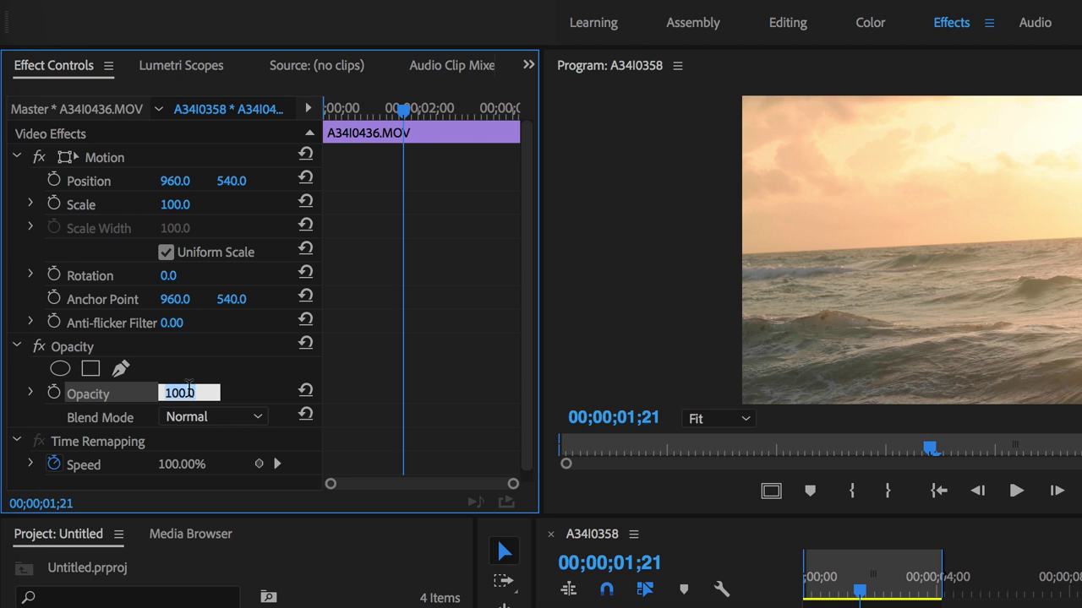
type("0")
key("Return")
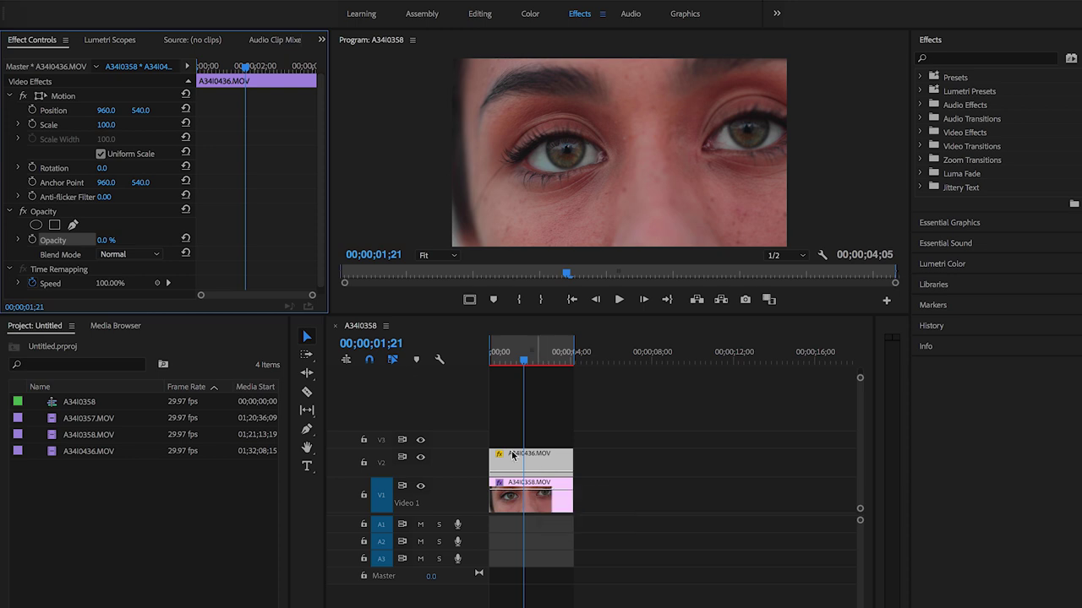
left_click(72, 225)
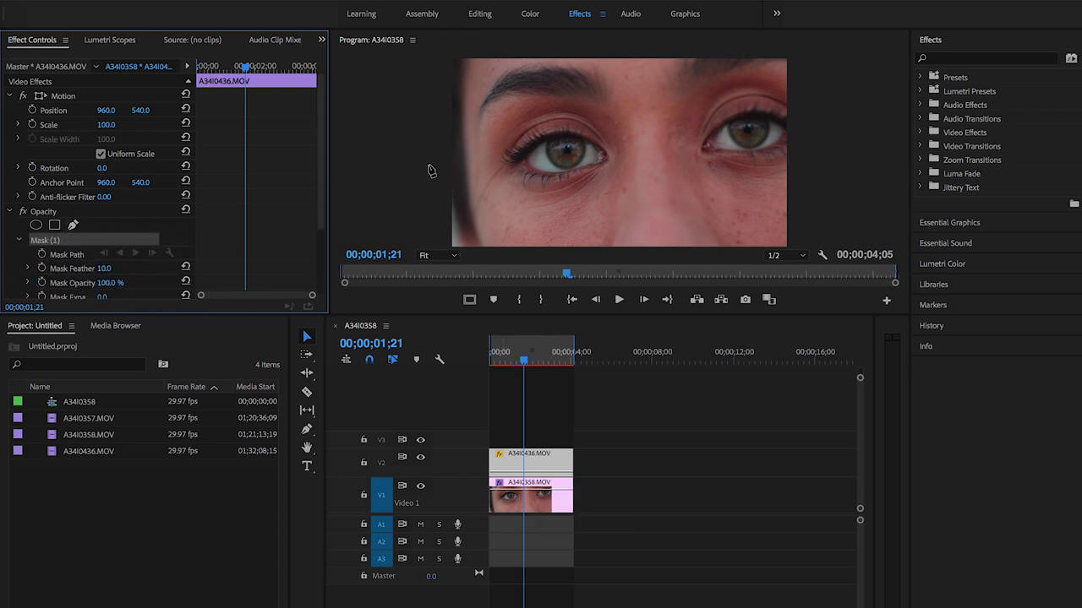
- Place the first freeform mask points at the left eye and zoom the Program monitor to 100%
left_click(520, 169)
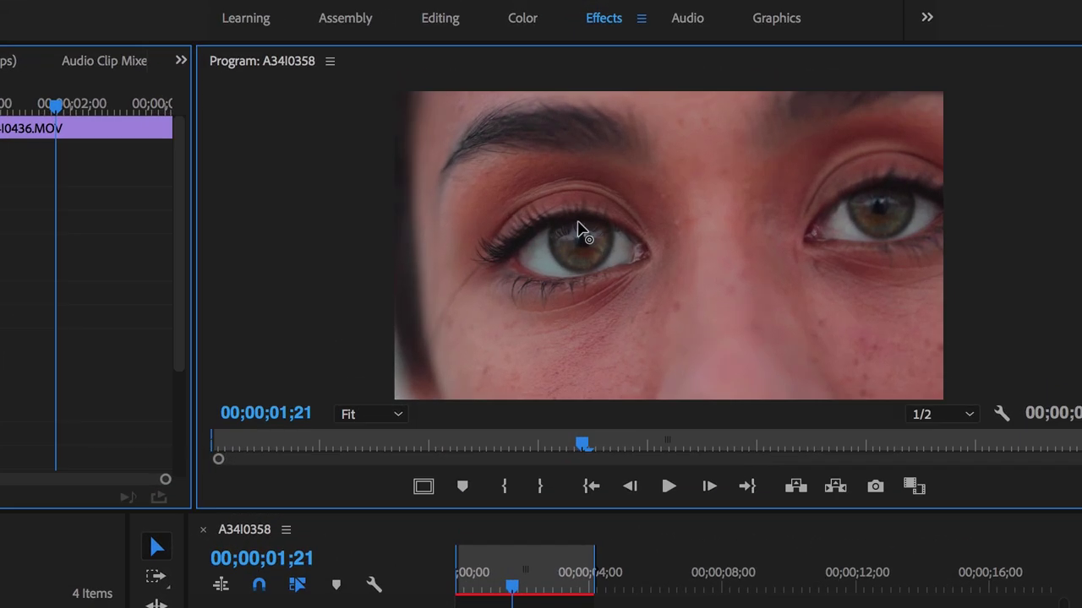
left_click(562, 139)
left_click(554, 234)
left_click(346, 415)
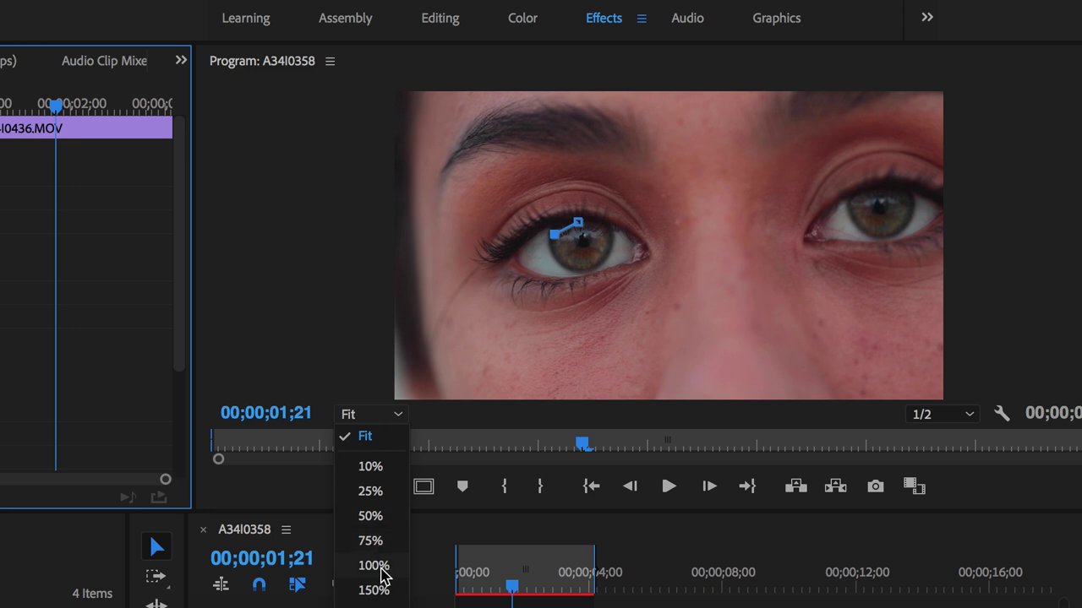
left_click(379, 569)
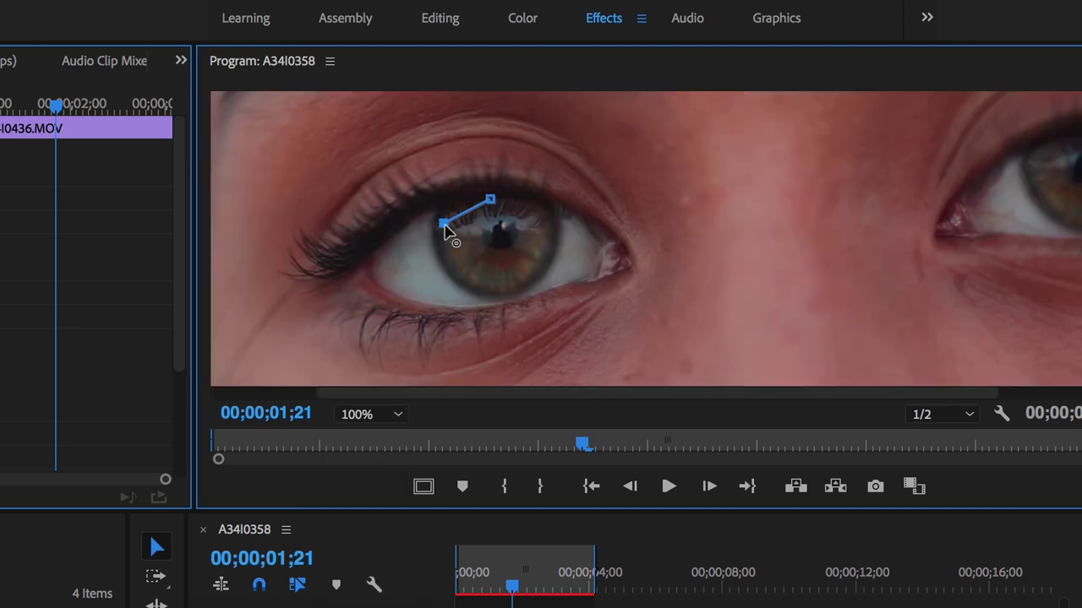
- Trace the rest of the left iris with mask points and close the path
left_click_drag(446, 229, 451, 213)
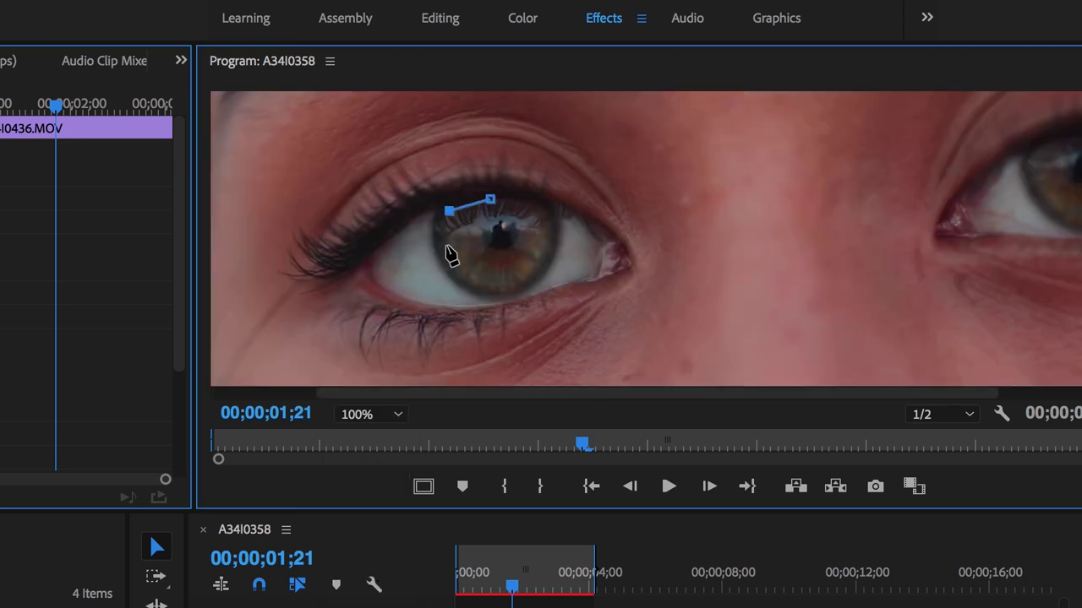
left_click(444, 244)
left_click(465, 275)
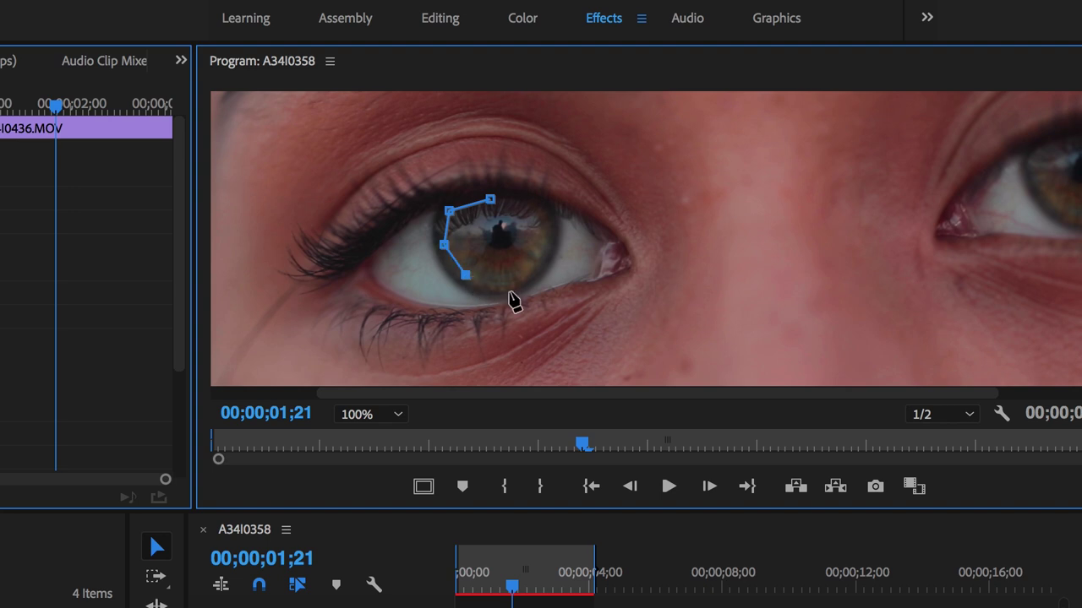
left_click(501, 289)
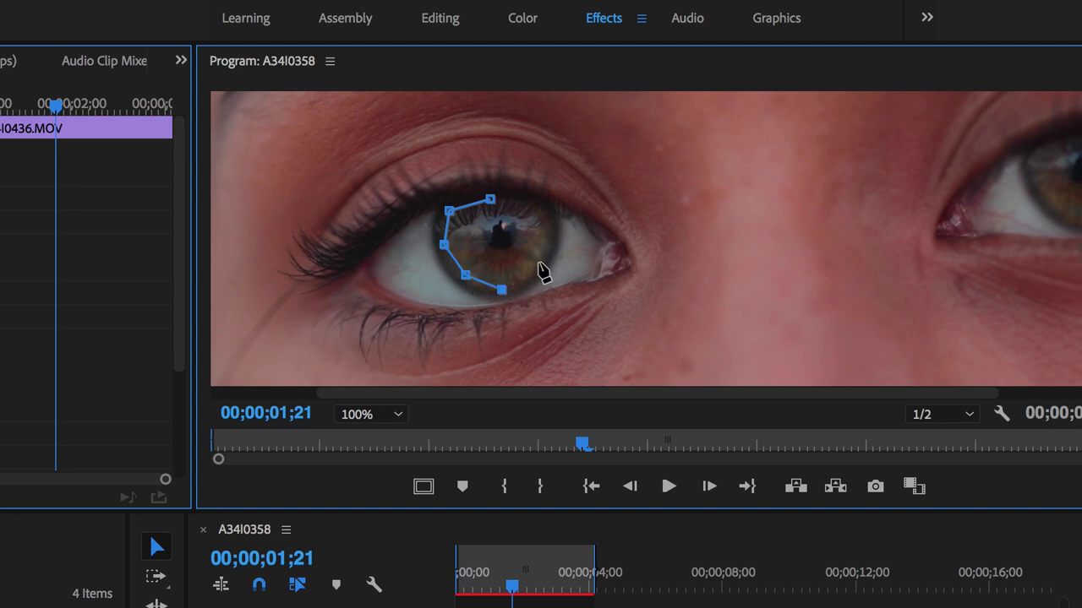
left_click(538, 262)
left_click(547, 218)
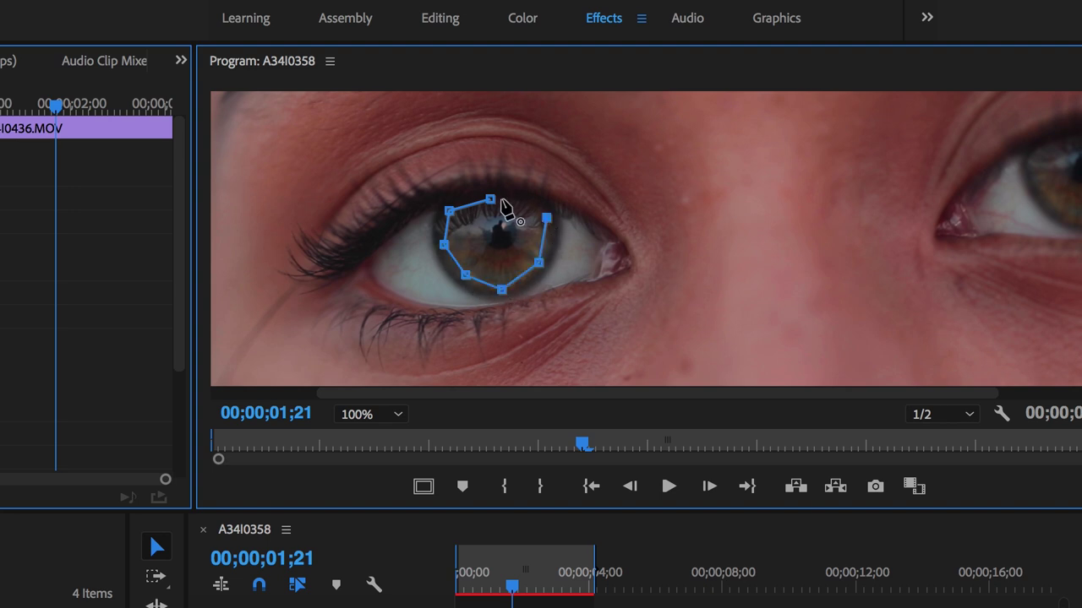
left_click(490, 200)
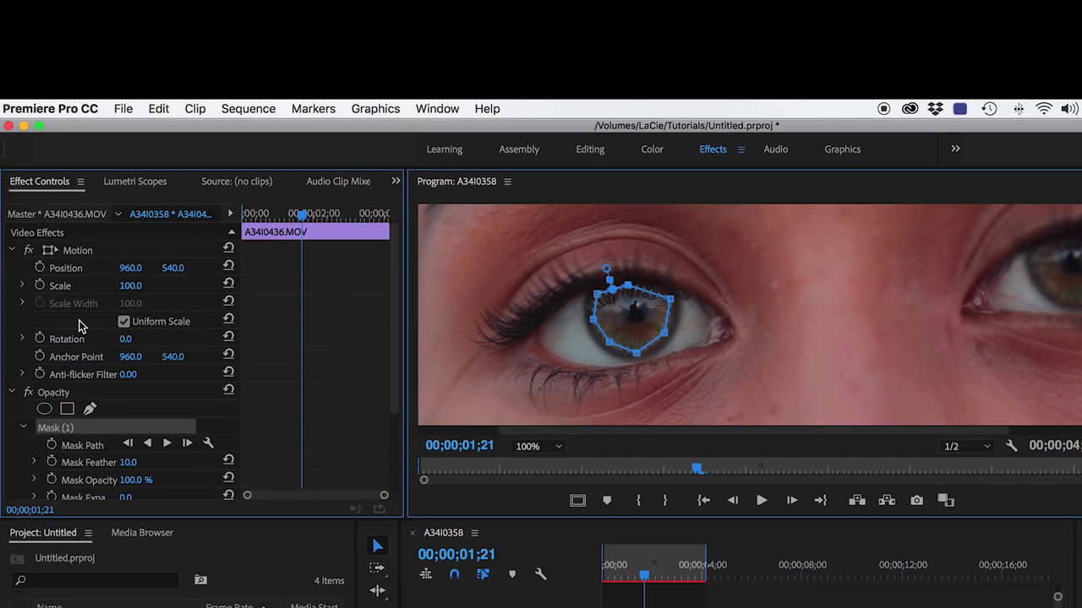
- Set the ocean clip's opacity back to 100%
scroll(125, 414, "down", 5)
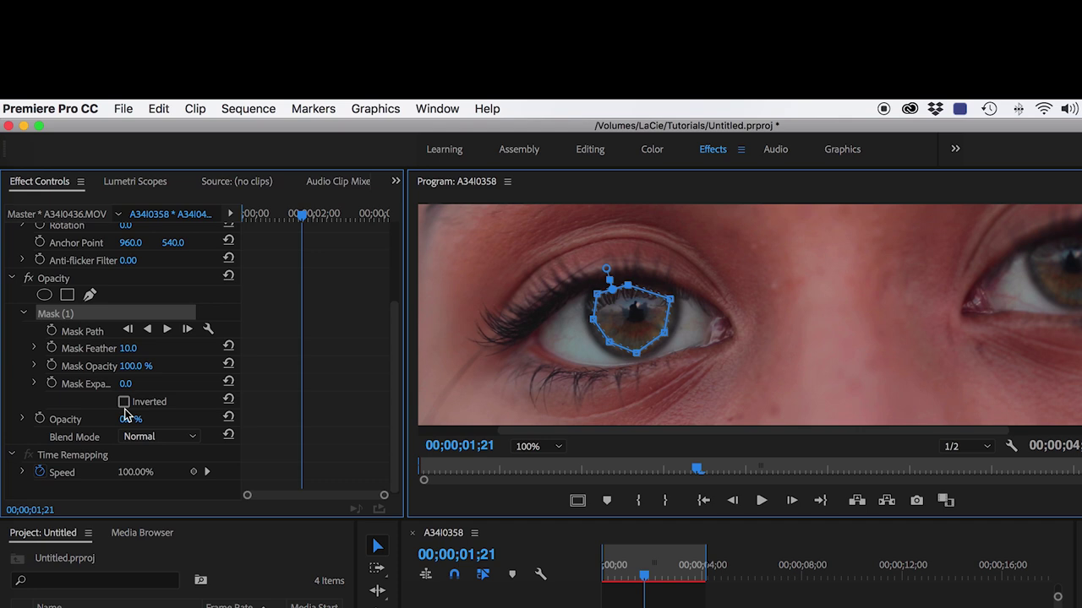
left_click(127, 419)
type("100")
key("Return")
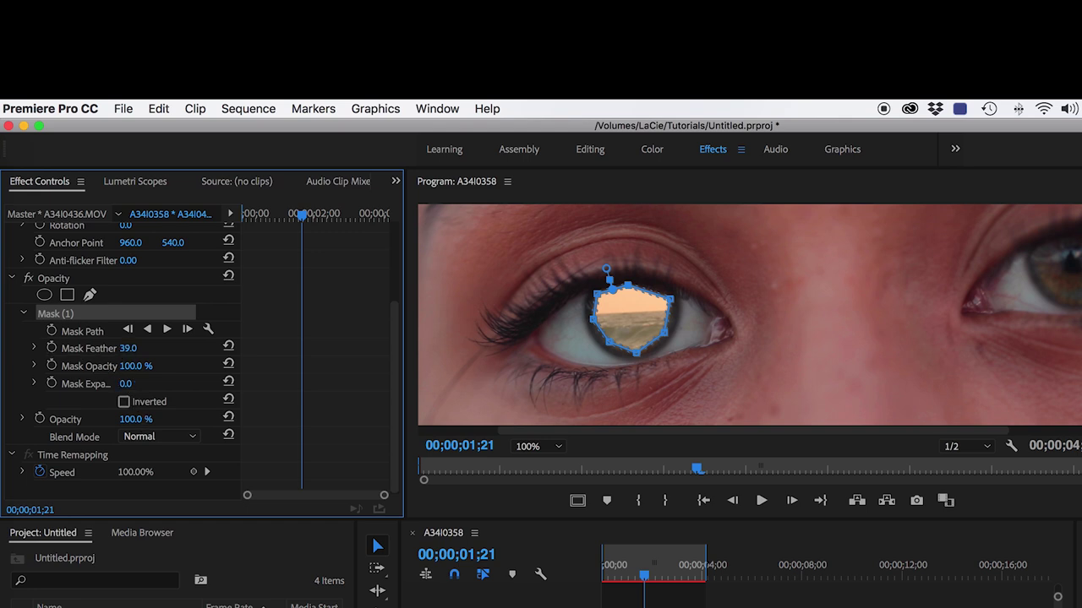
- Give Mask (1) a feather of 100 and an expansion of -26
left_click_drag(128, 348, 163, 348)
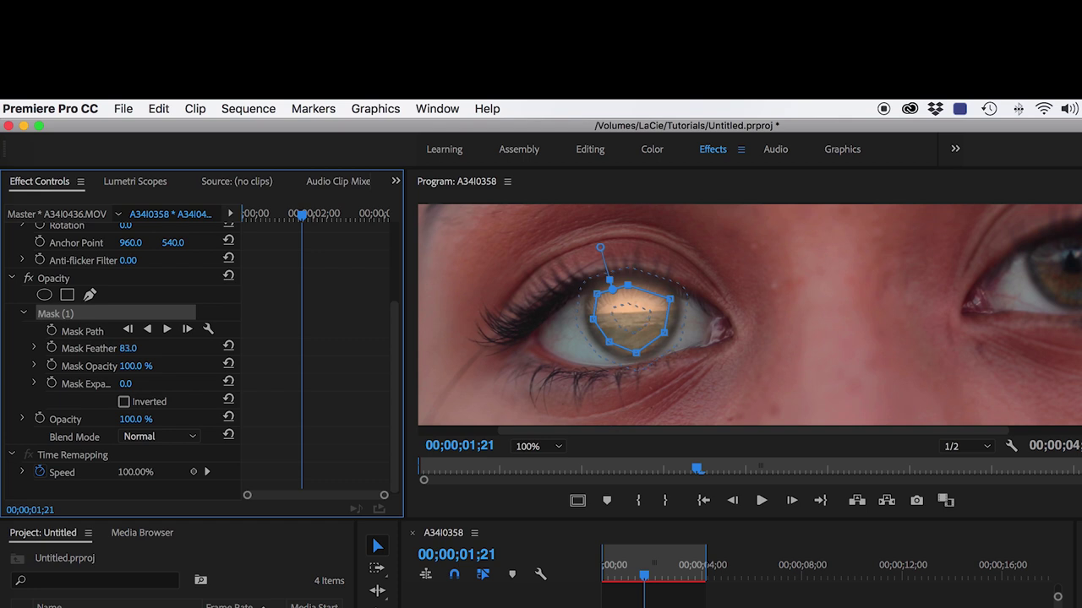
left_click_drag(174, 348, 180, 348)
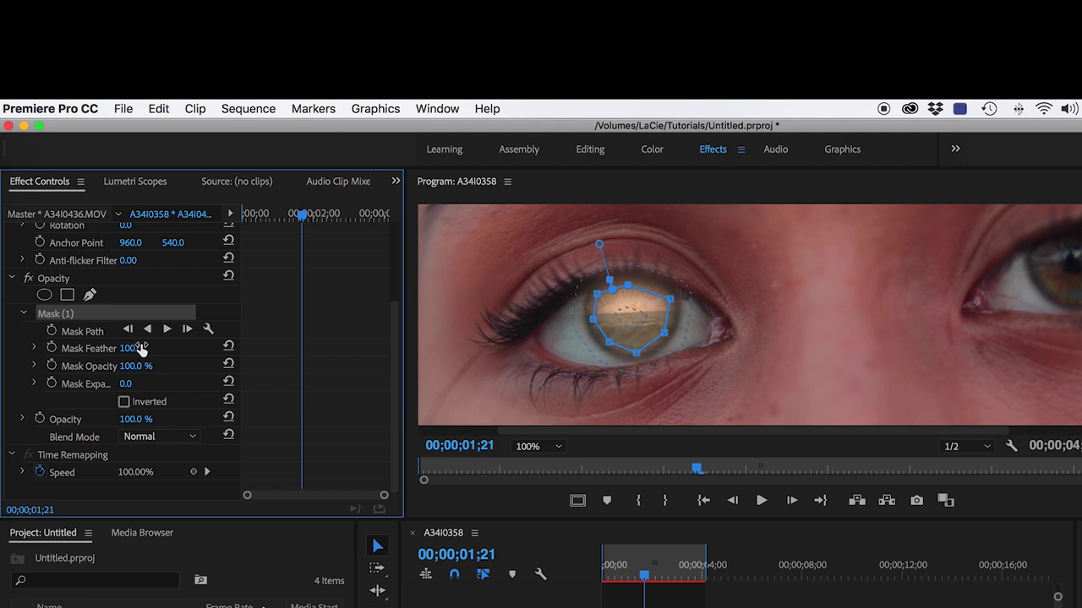
left_click_drag(125, 384, 113, 384)
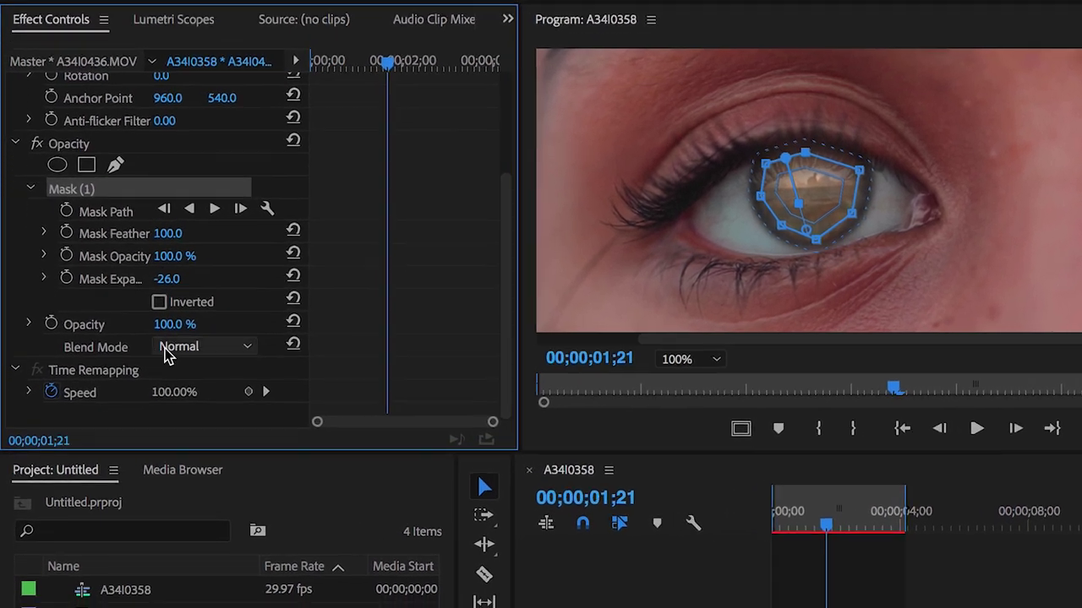
- Set the ocean clip's Opacity blend mode to Screen
left_click(193, 352)
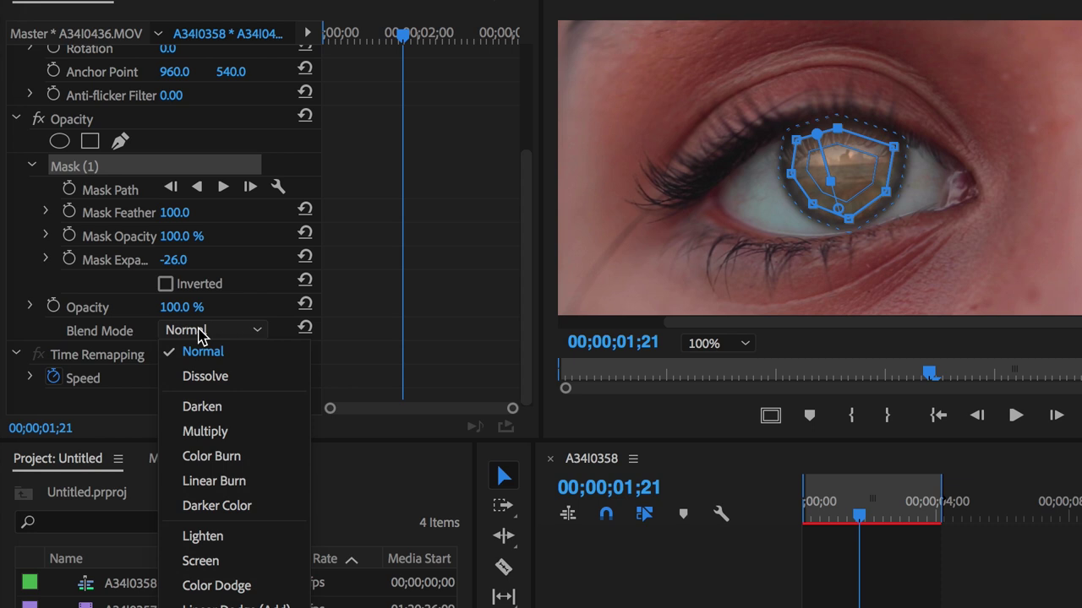
left_click(204, 562)
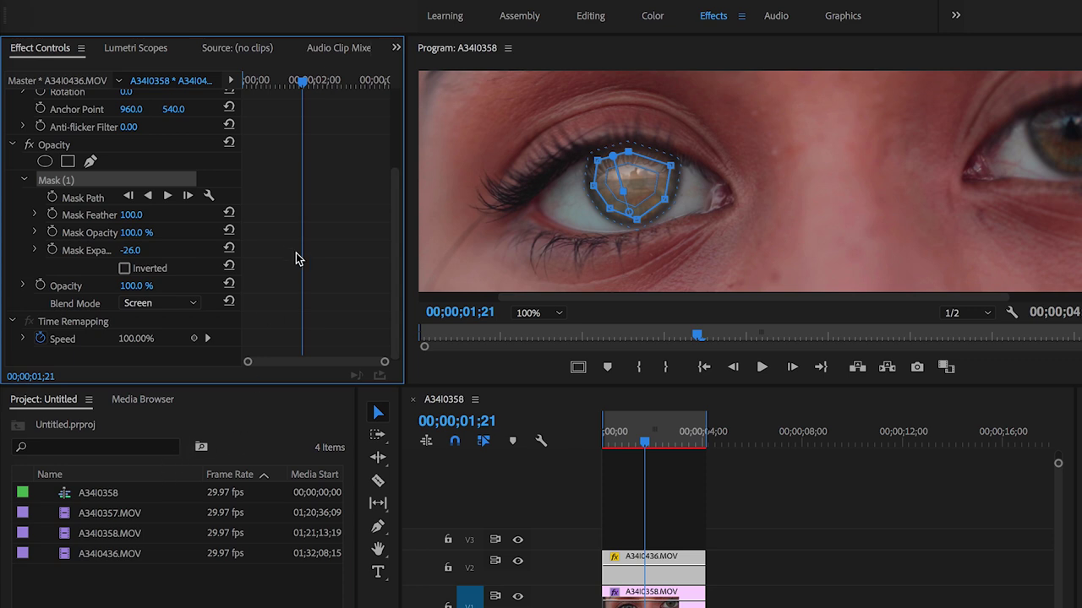
scroll(296, 259, "up", 5)
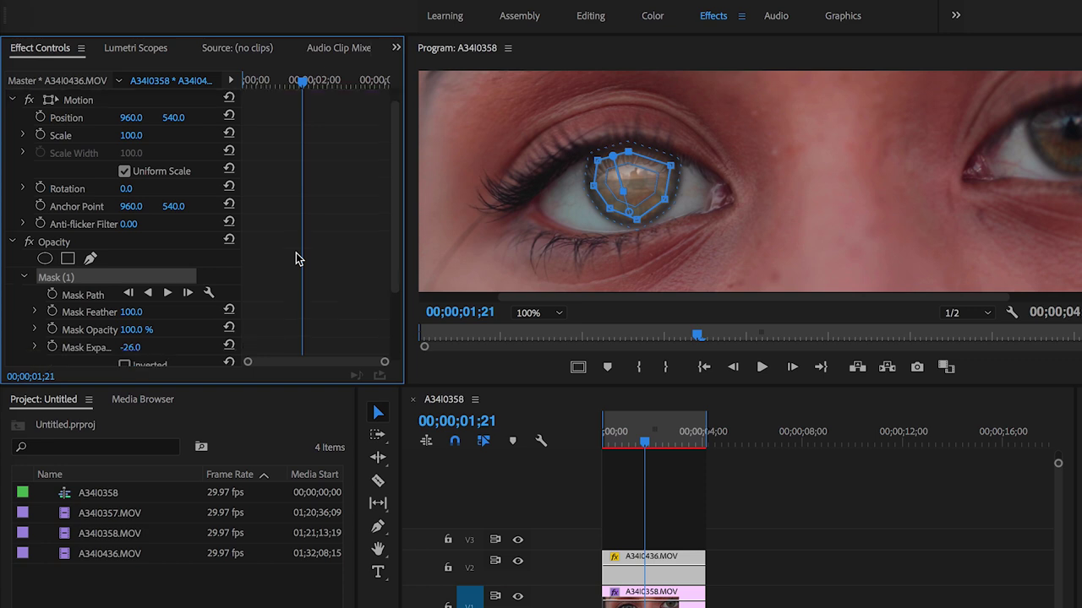
- Lower the ocean clip's opacity to 80% and set a Mask Path keyframe at 00;00;01;21
scroll(296, 258, "down", 4)
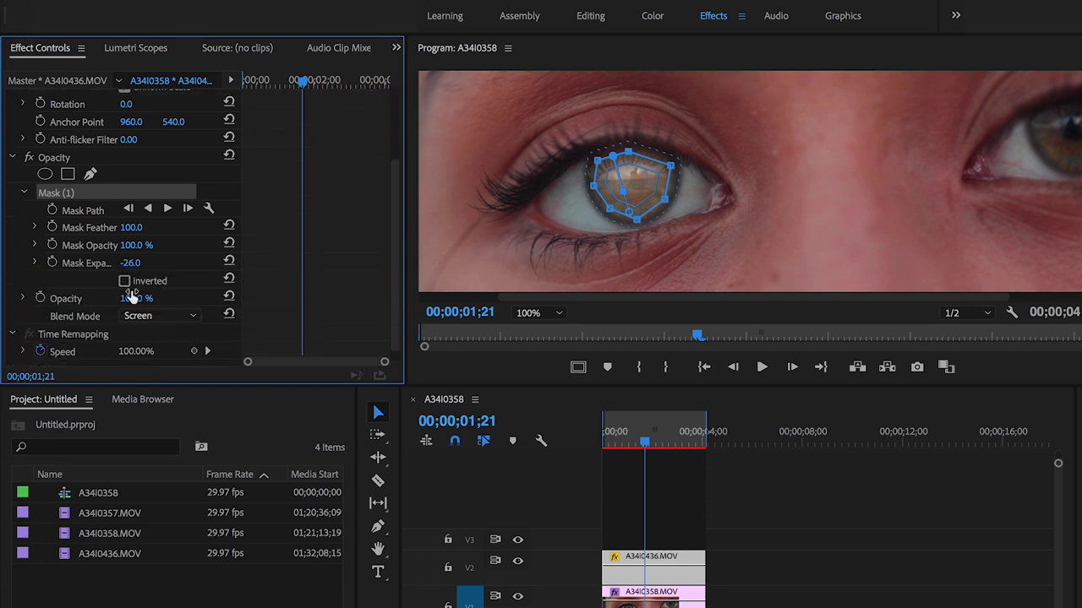
left_click(133, 298)
type("80")
key("Return")
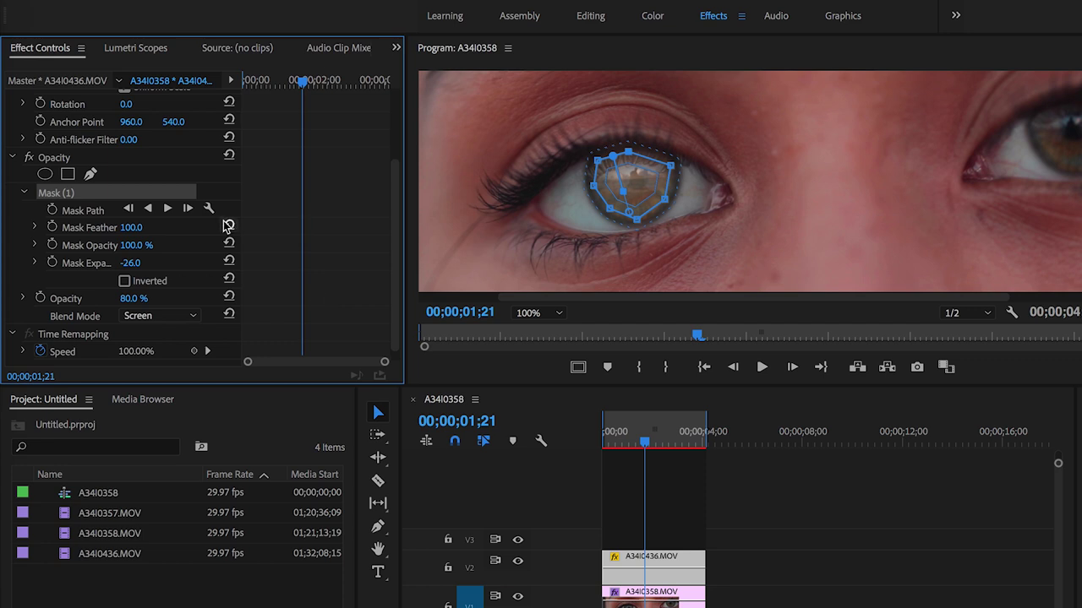
left_click(52, 209)
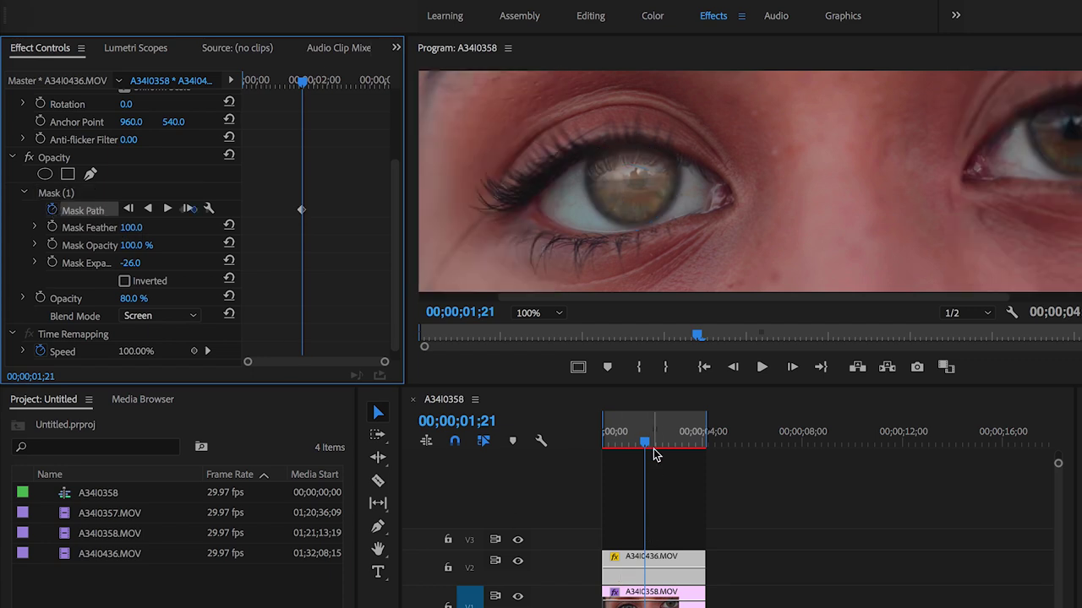
- At the clip's first frame, nudge the mask outline down onto the iris
left_click(88, 194)
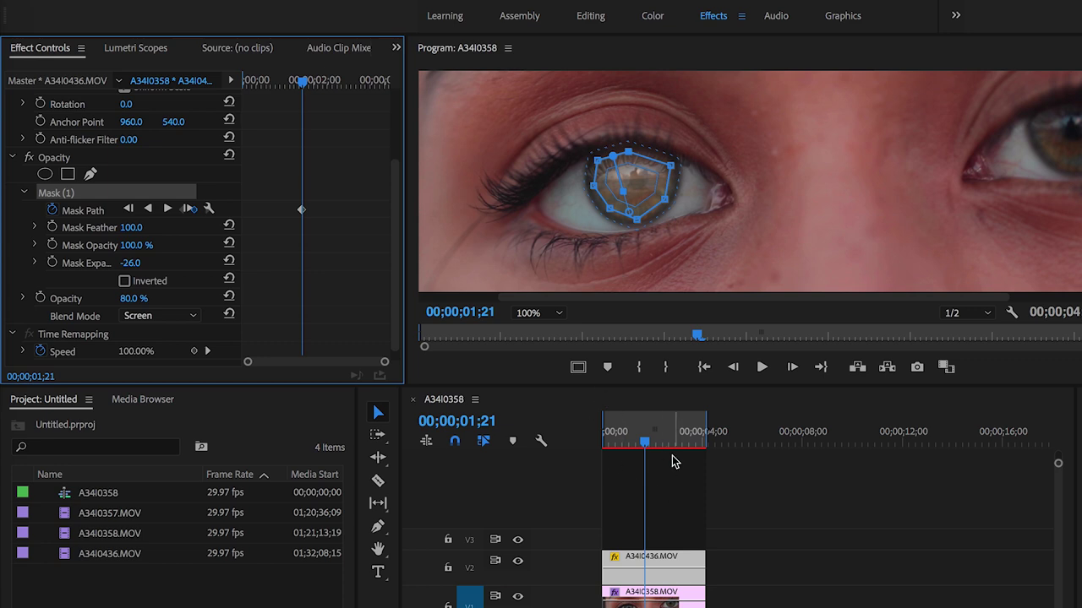
left_click(646, 444)
left_click_drag(646, 443, 601, 443)
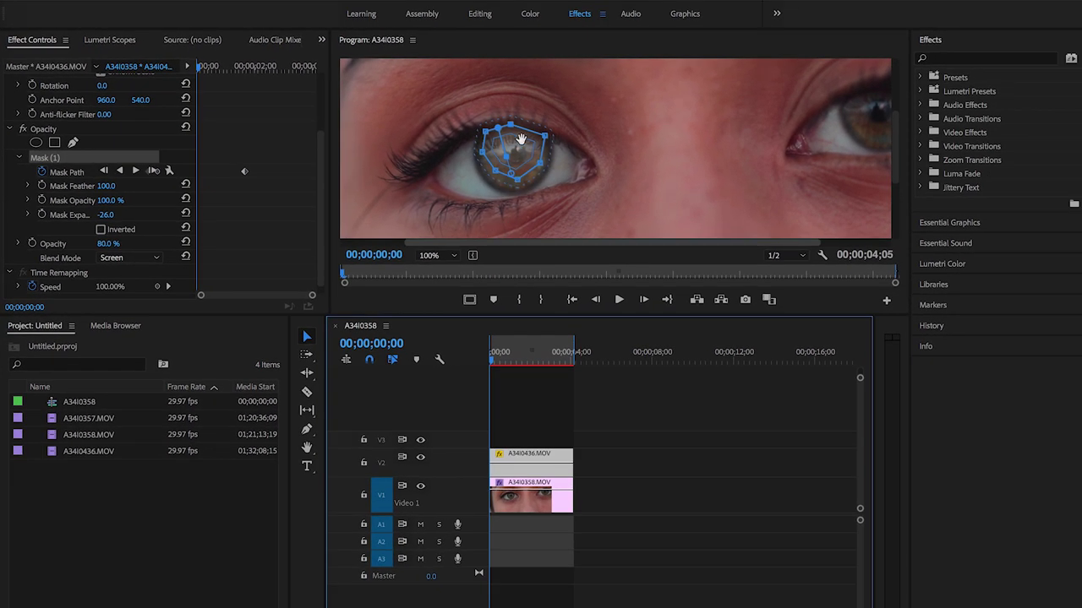
left_click_drag(517, 149, 517, 157)
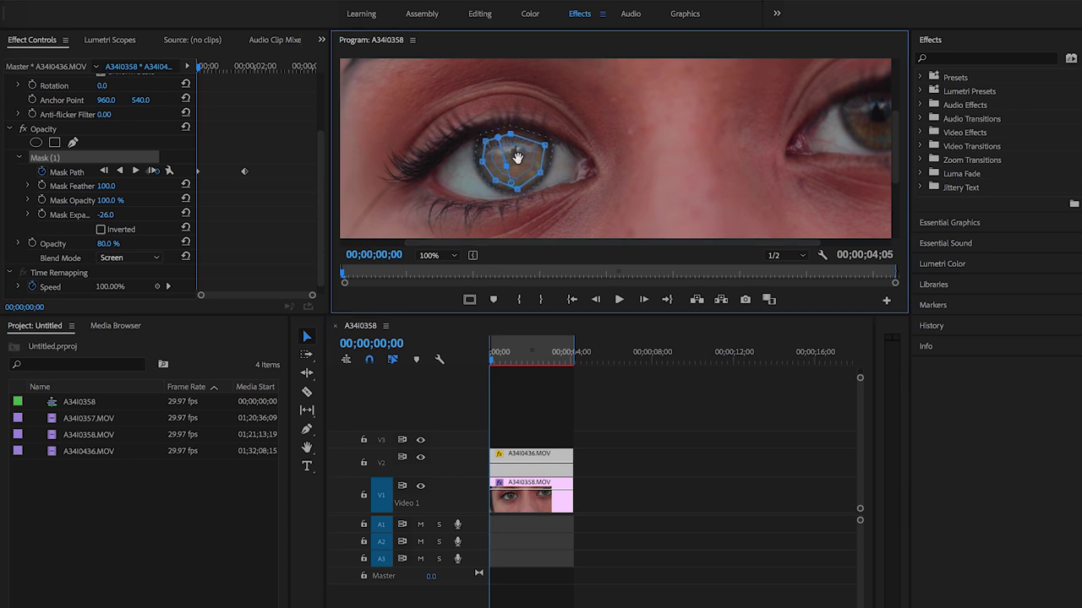
- Check playback, then track the selected mask forward to the clip's end
key("space")
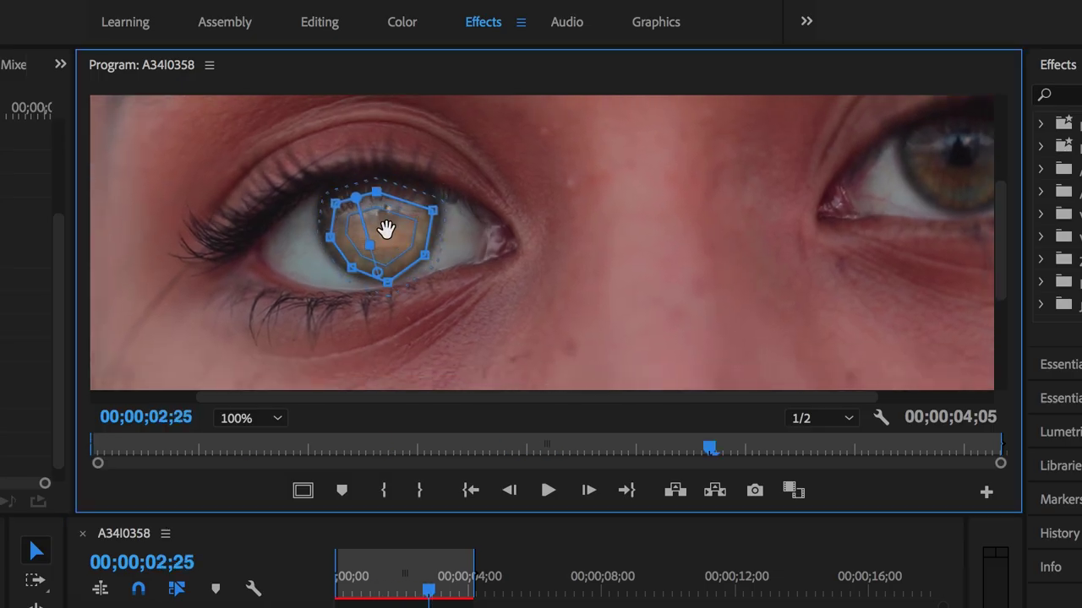
left_click_drag(507, 578, 341, 583)
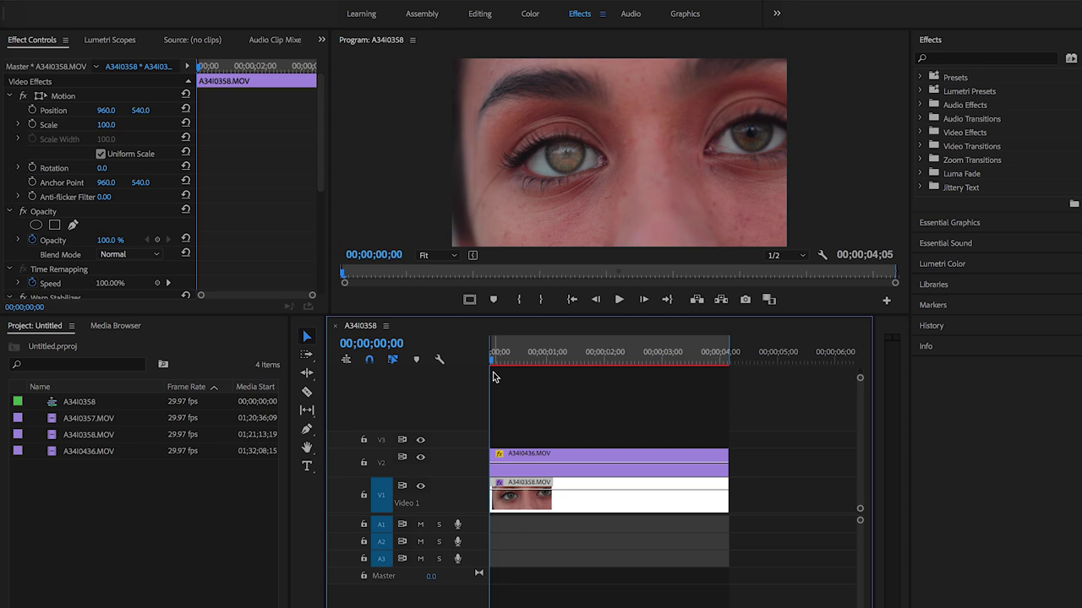
key("space")
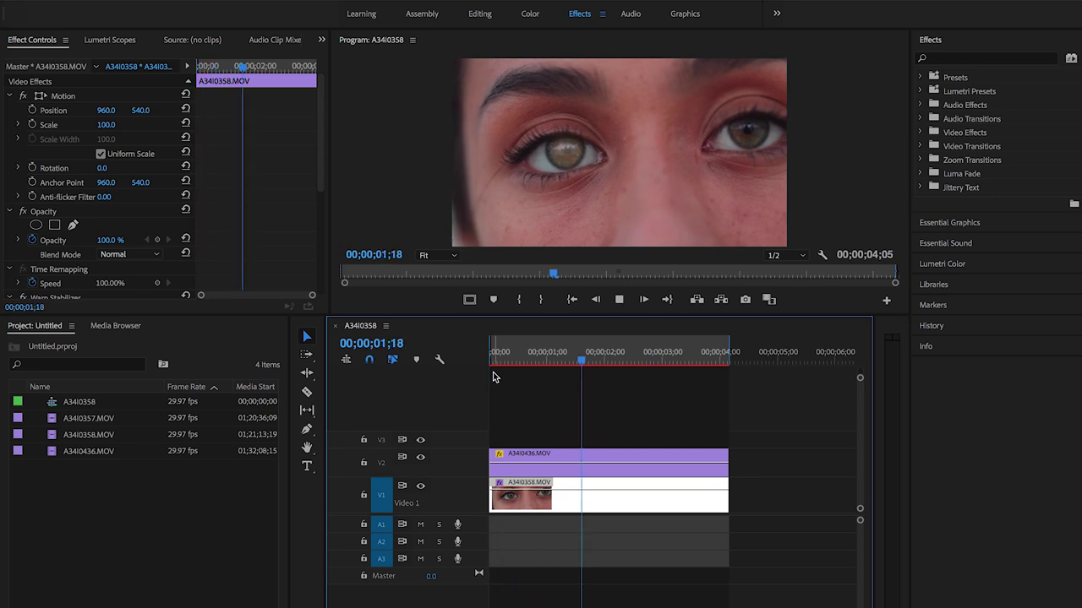
key("space")
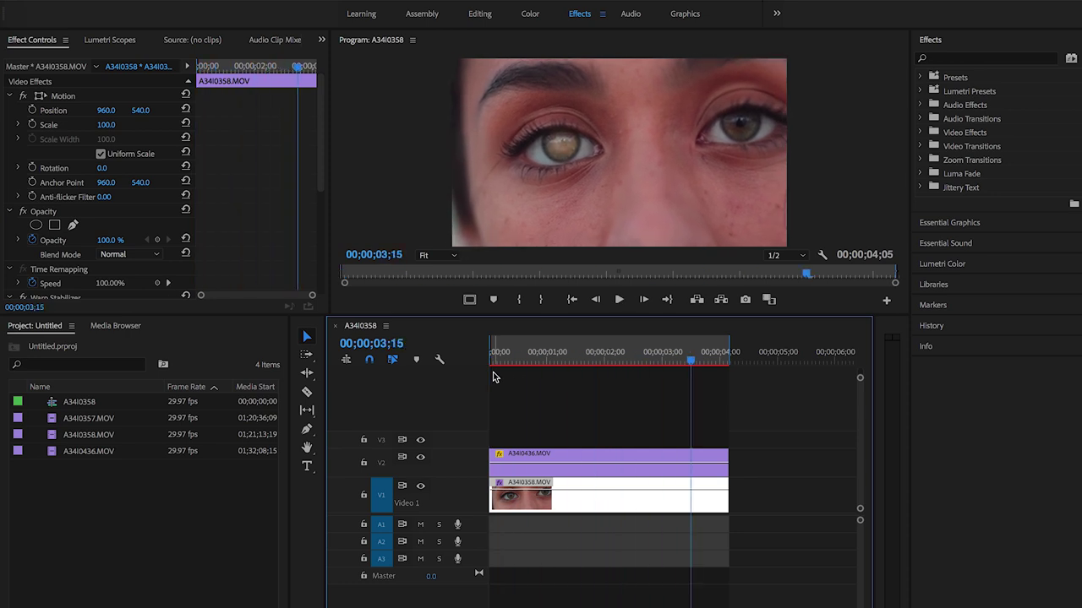
left_click(517, 453)
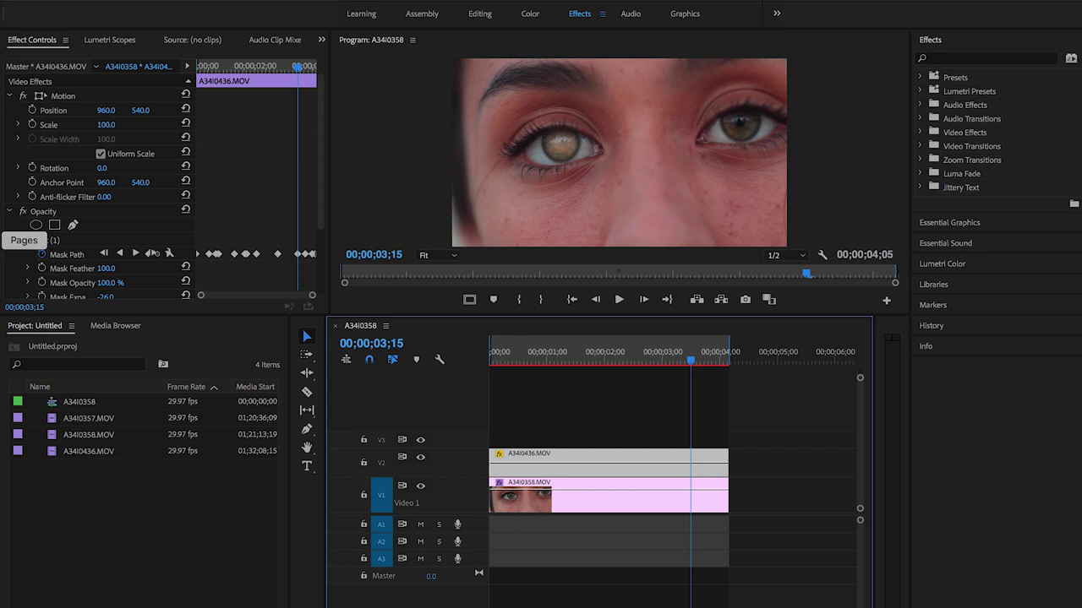
left_click(59, 241)
left_click(150, 254)
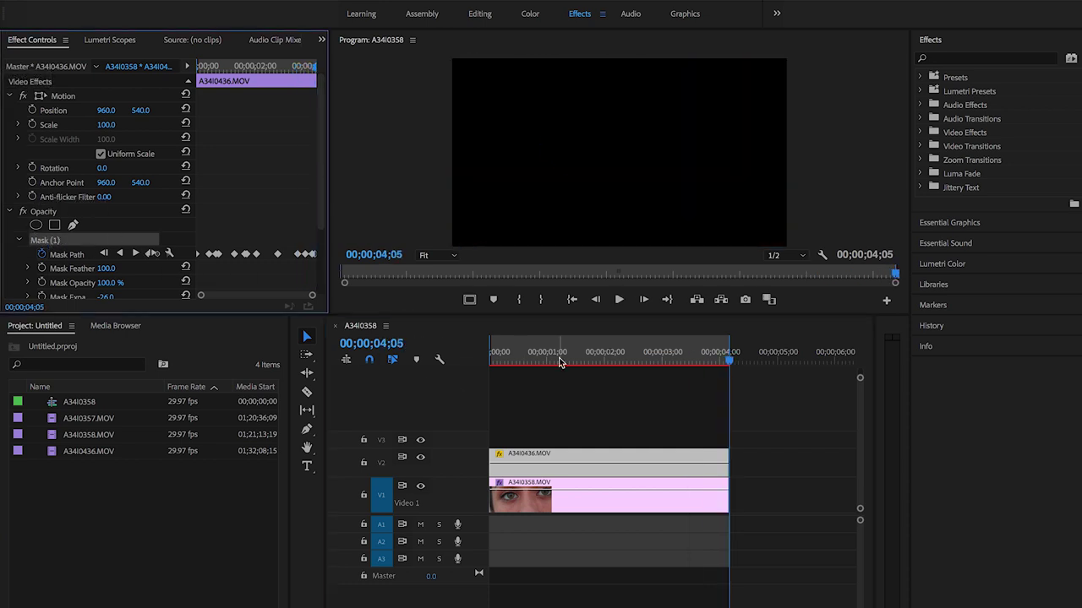
left_click_drag(559, 362, 687, 443)
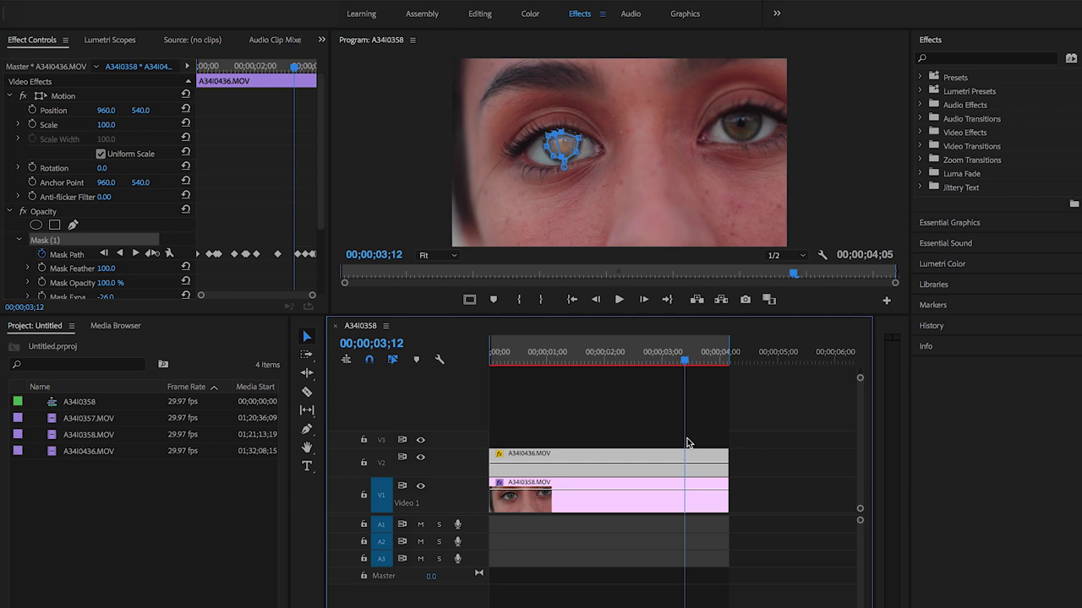
left_click_drag(687, 443, 553, 459)
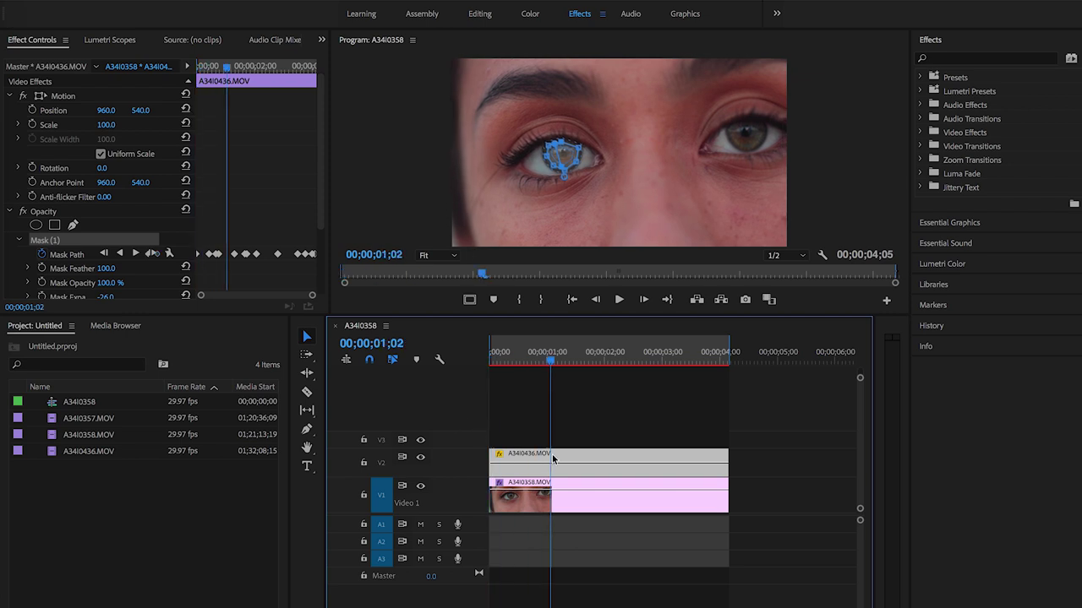
left_click(550, 460)
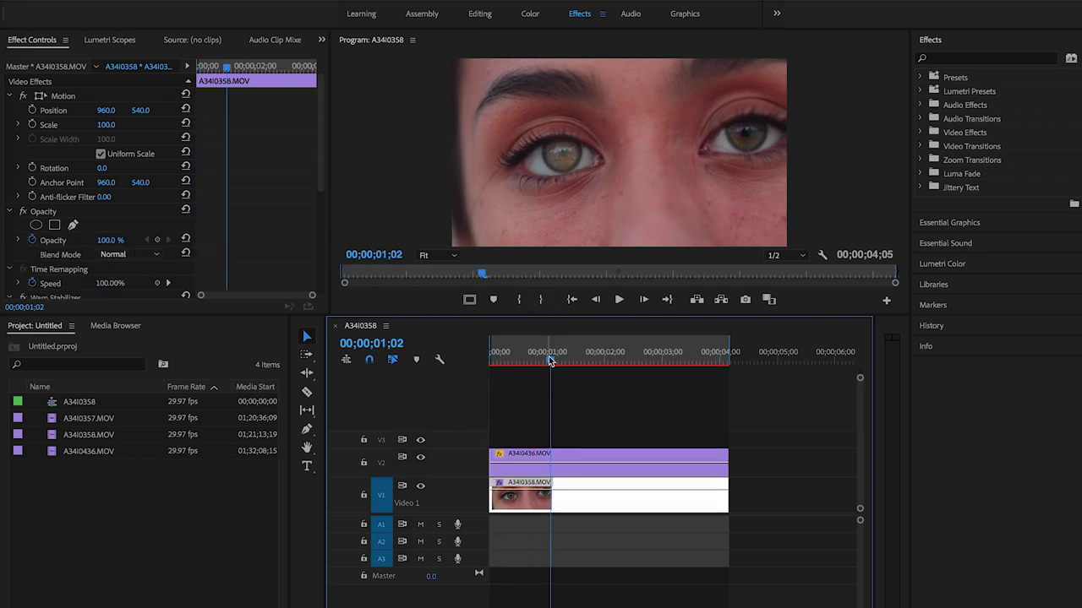
left_click_drag(550, 361, 463, 361)
key("space")
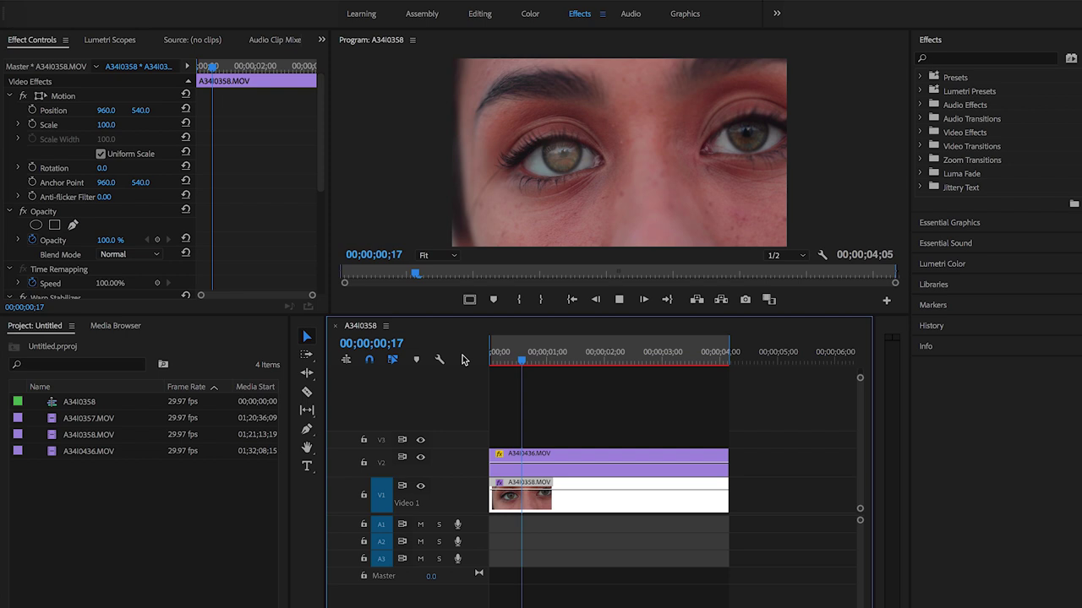
key("space")
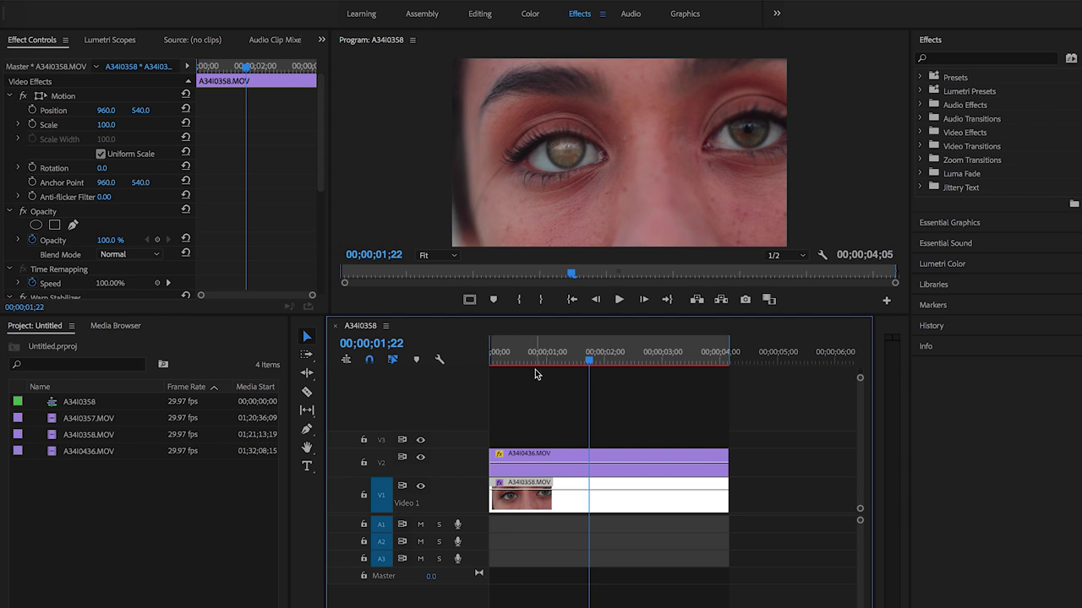
left_click_drag(589, 361, 625, 379)
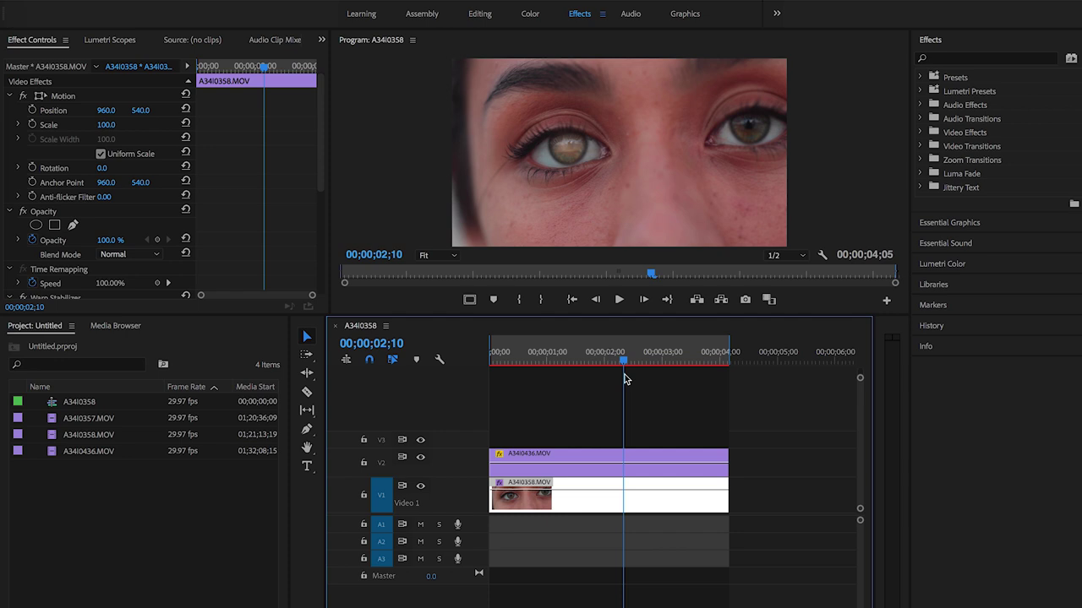
left_click_drag(626, 380, 563, 409)
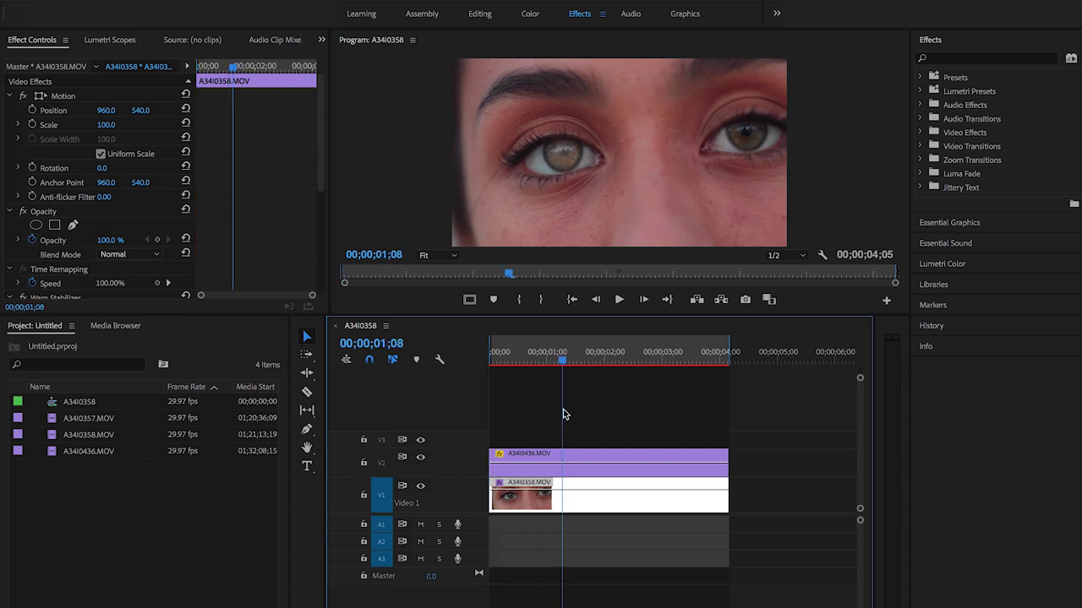